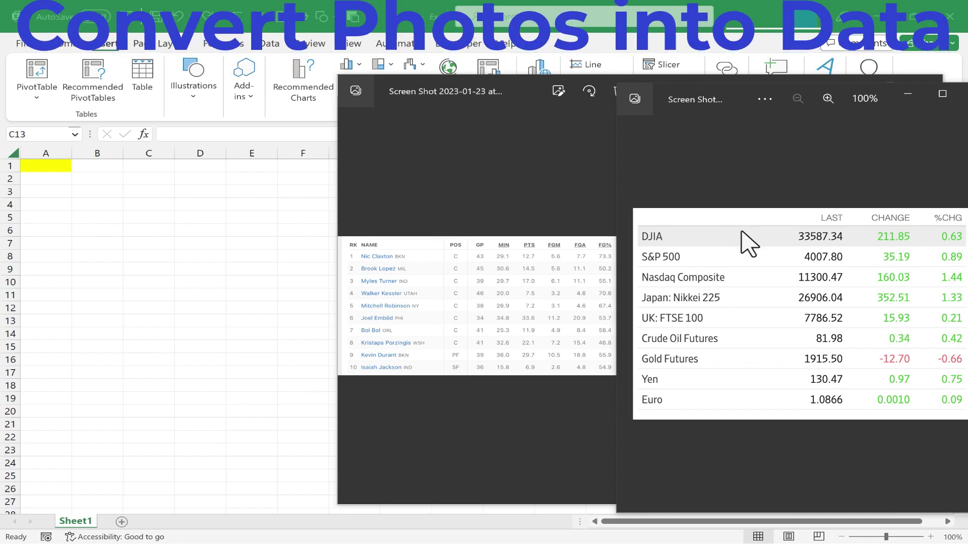
- Position the stock index screenshot window over the Excel workbook
{"action": "left_click_drag", "start_coordinate": [700, 101], "coordinate": [708, 92]}
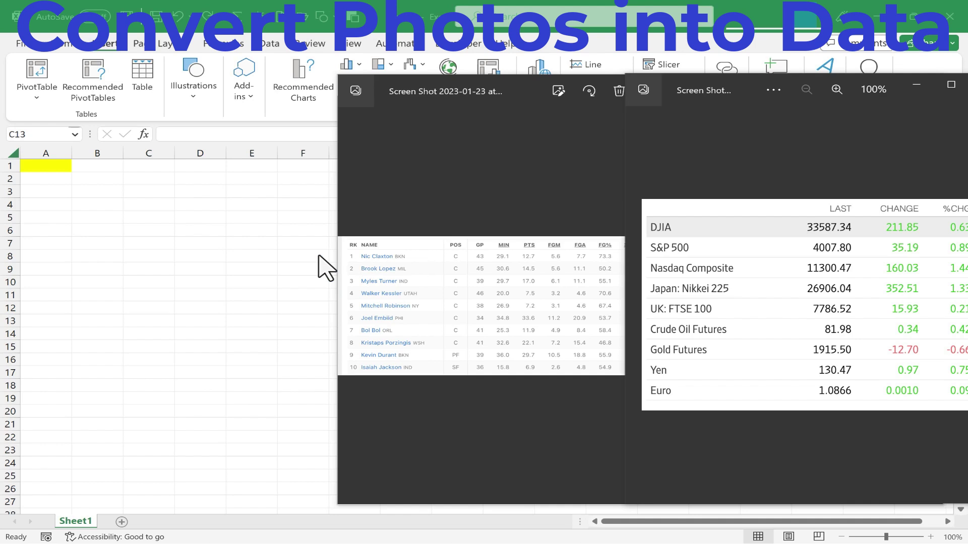
{"action": "left_click_drag", "start_coordinate": [730, 99], "coordinate": [677, 100]}
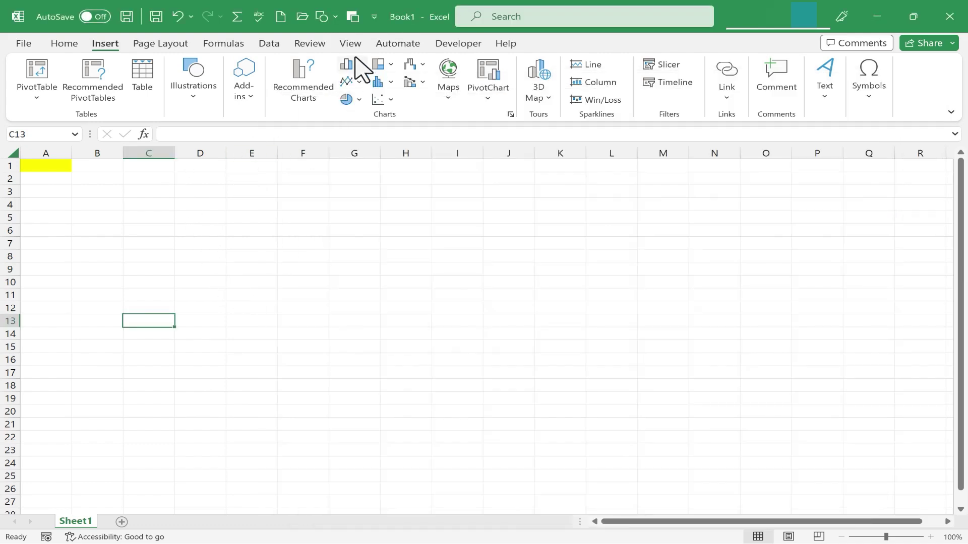
- On the Data tab, choose From Picture > Picture From File
{"action": "left_click", "coordinate": [274, 44]}
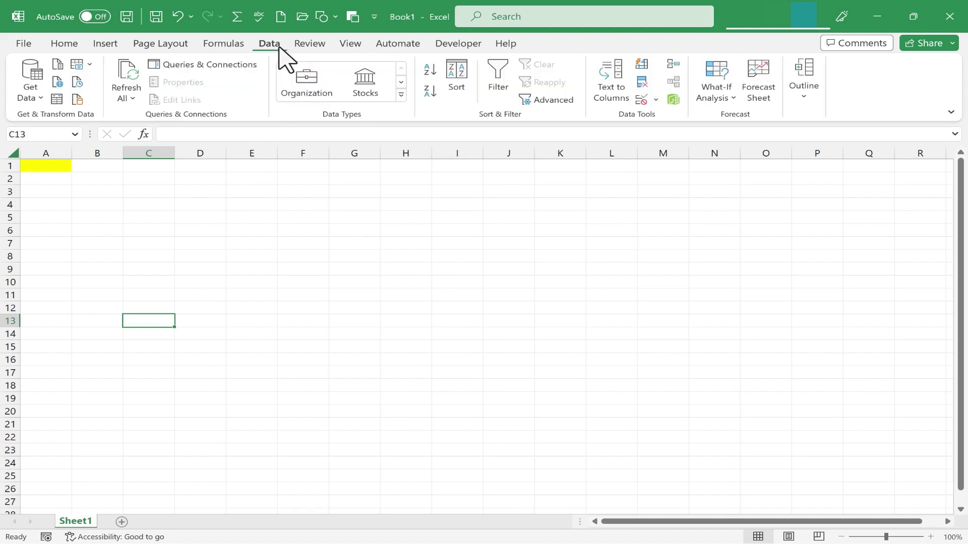
{"action": "left_click", "coordinate": [89, 65]}
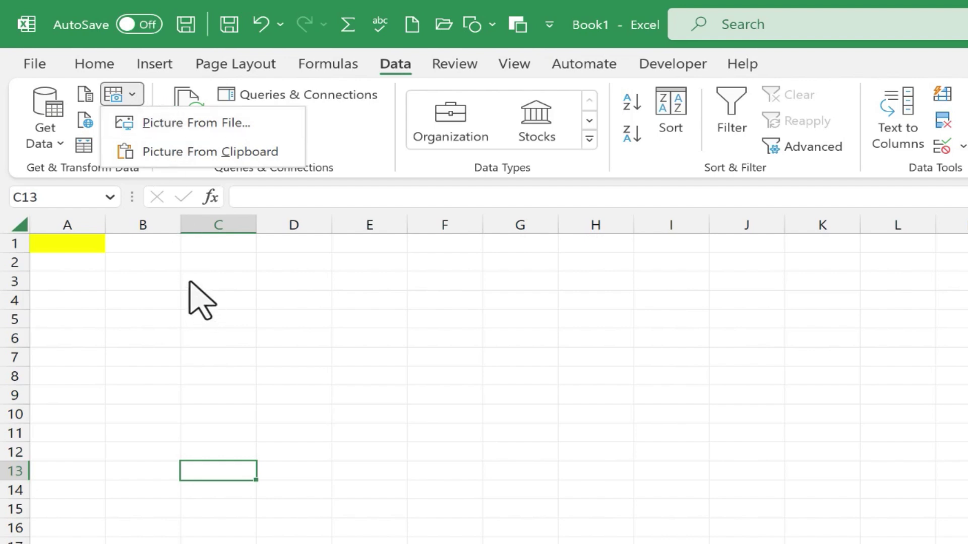
{"action": "key", "text": "Escape"}
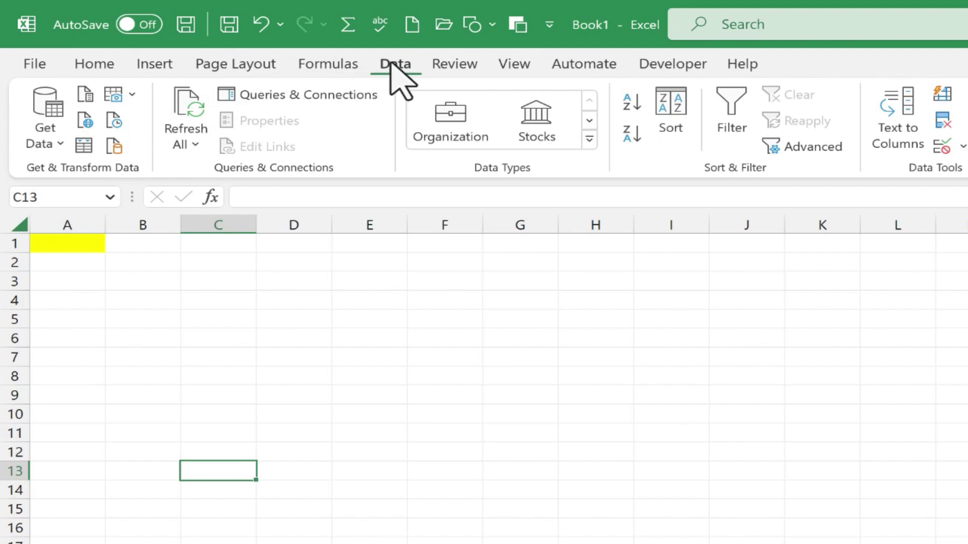
{"action": "left_click", "coordinate": [132, 95]}
{"action": "key", "text": "Escape"}
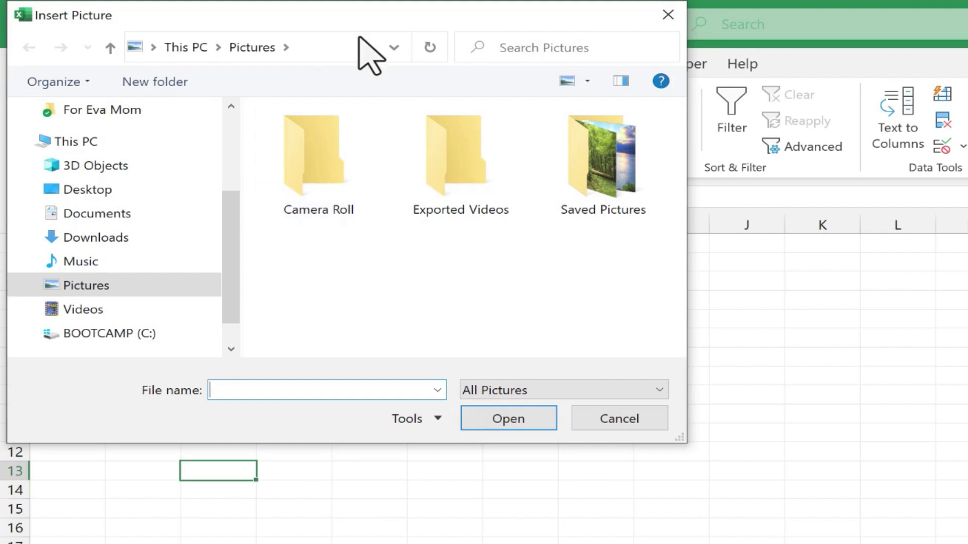
- Load the stock index screenshot from the Downloads folder into Data from Picture
{"action": "left_click_drag", "start_coordinate": [445, 18], "coordinate": [441, 61]}
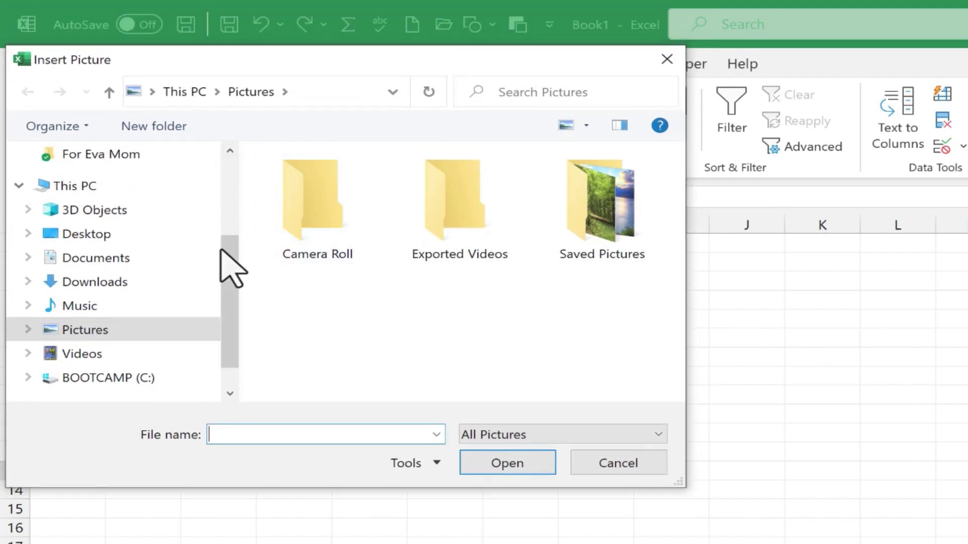
{"action": "left_click", "coordinate": [121, 280]}
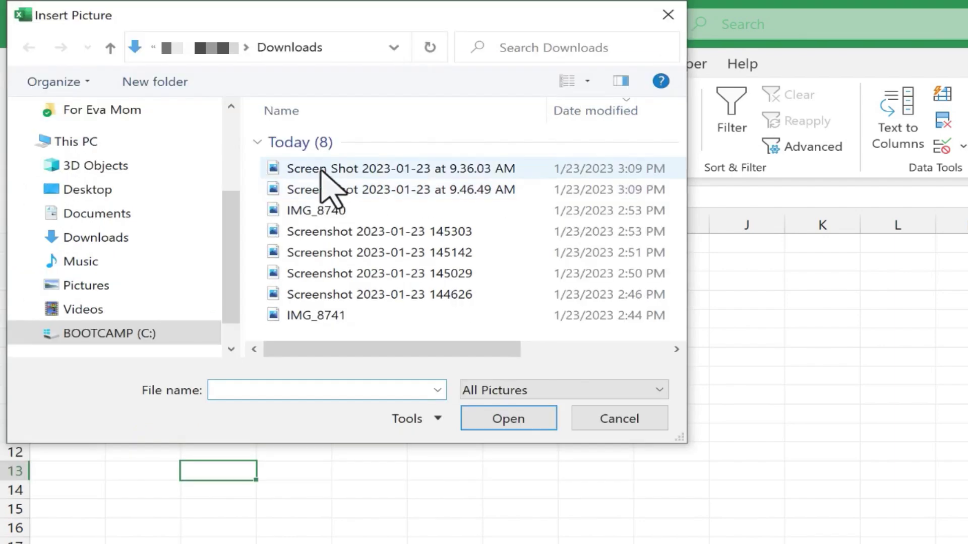
{"action": "left_click", "coordinate": [320, 171]}
{"action": "left_click", "coordinate": [322, 171]}
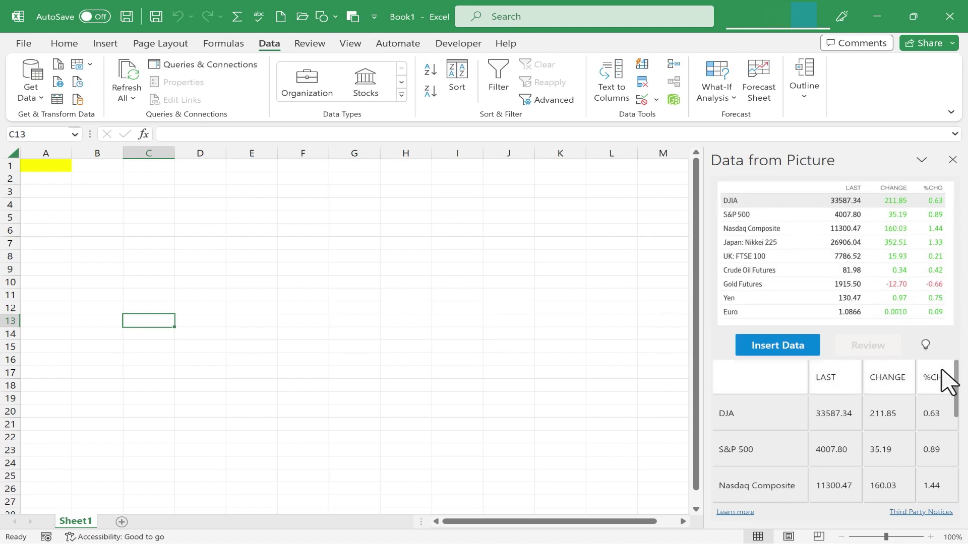
- Check the extracted stock preview and insert the table into cells C13:F22
{"action": "left_click_drag", "start_coordinate": [956, 386], "coordinate": [928, 335]}
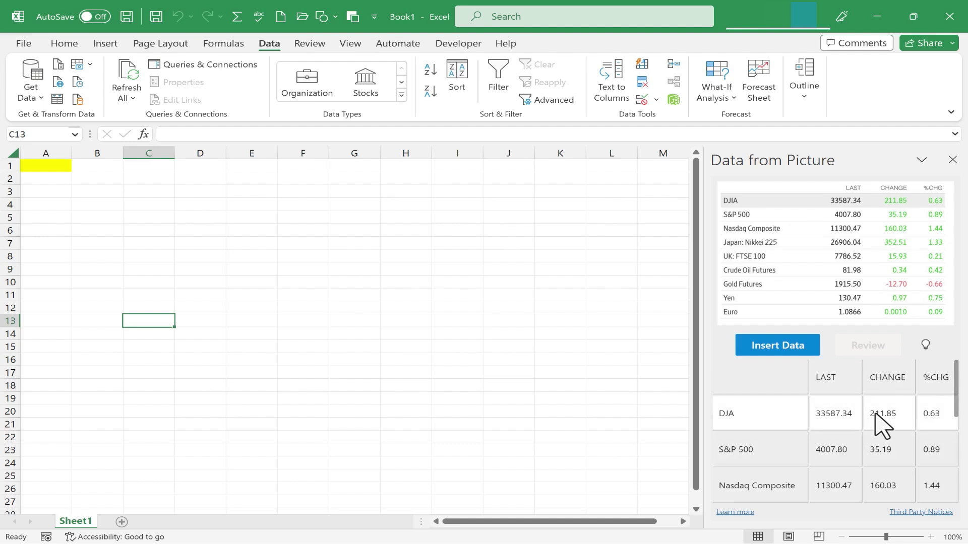
{"action": "left_click_drag", "start_coordinate": [955, 397], "coordinate": [956, 421]}
{"action": "left_click_drag", "start_coordinate": [954, 466], "coordinate": [955, 492]}
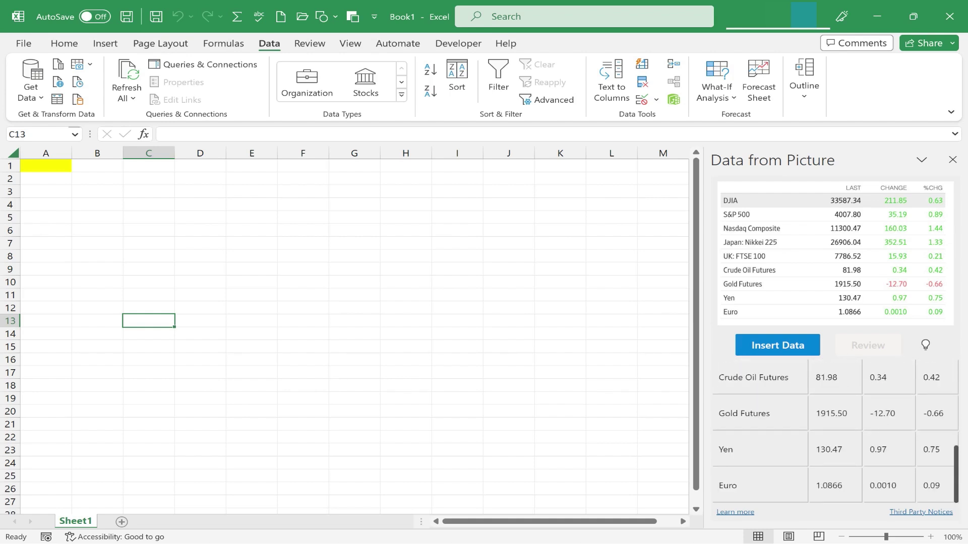
{"action": "left_click", "coordinate": [784, 351]}
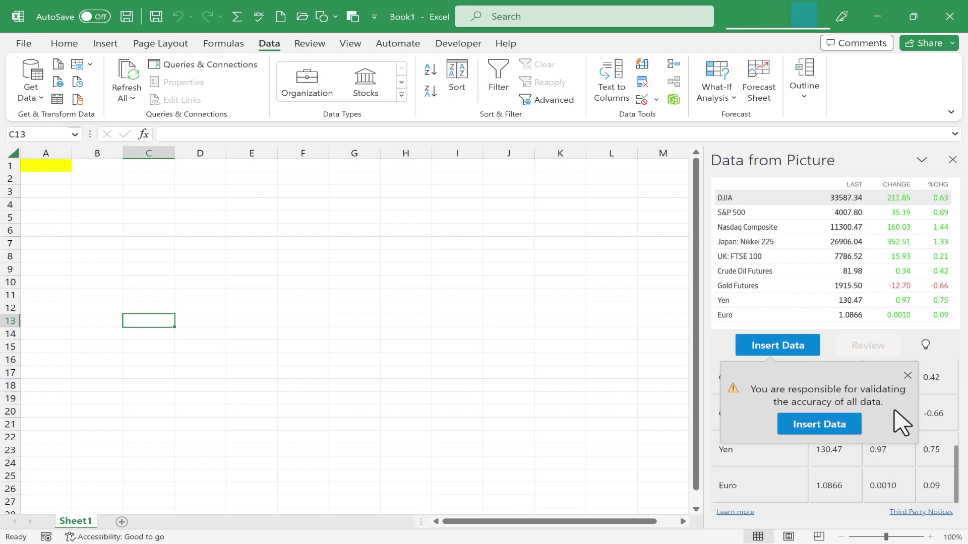
{"action": "left_click", "coordinate": [846, 429]}
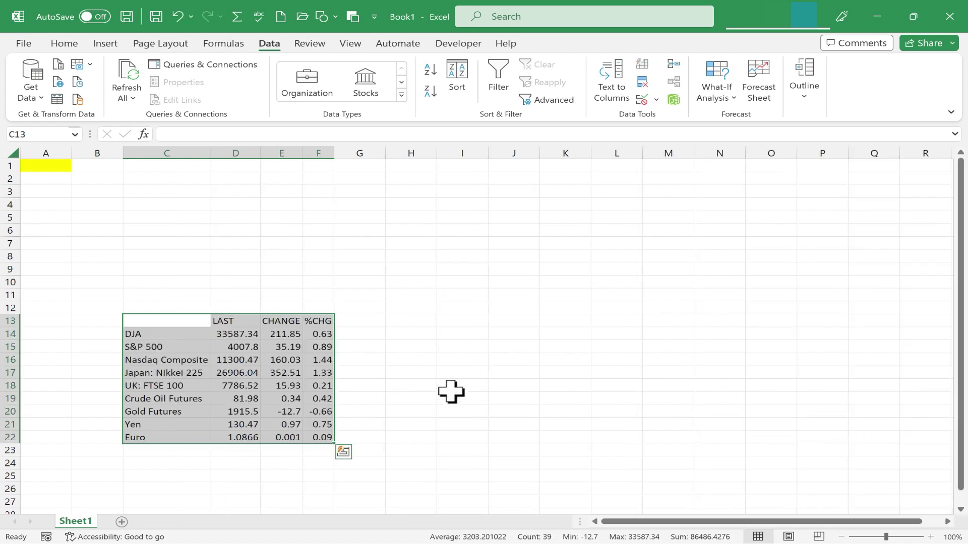
- Move the stock table up to start at C5 and select its C5:F5 header row
{"action": "scroll", "coordinate": [246, 331], "scroll_direction": "down", "scroll_amount": 1}
{"action": "left_click_drag", "start_coordinate": [302, 275], "coordinate": [297, 188]}
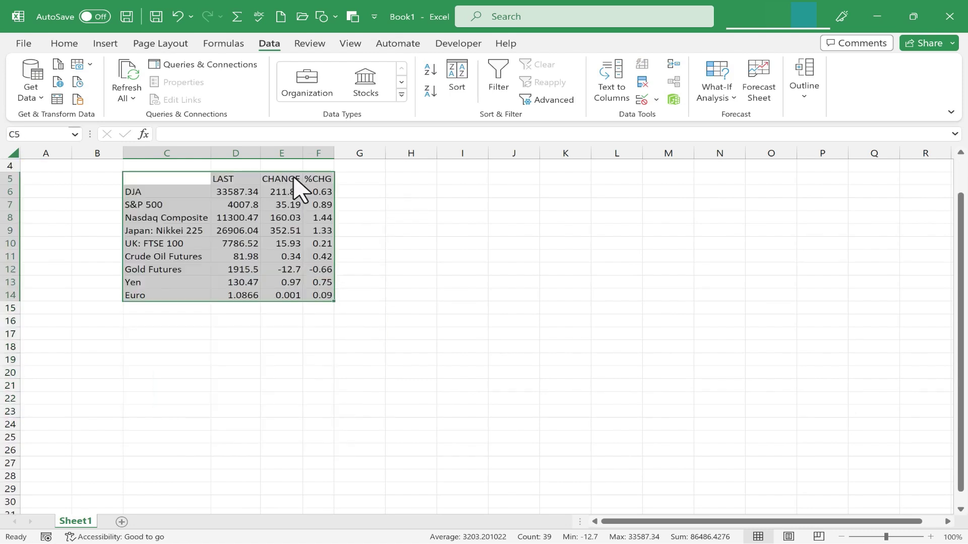
{"action": "left_click", "coordinate": [426, 309]}
{"action": "left_click_drag", "start_coordinate": [318, 178], "coordinate": [152, 175]}
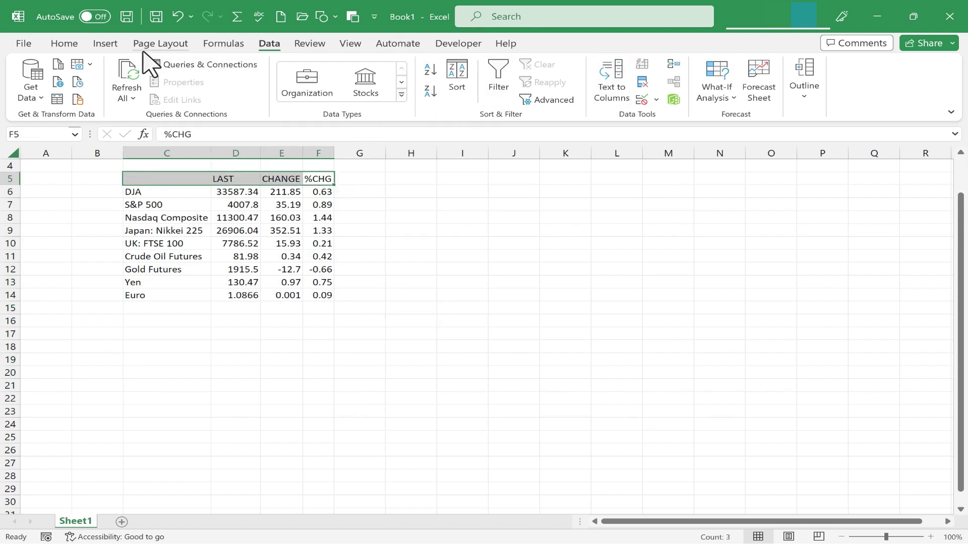
- Add a SUM of LAST (85717.21) in D15 and an AVERAGE of CHANGE (84.902) in E15
{"action": "left_click", "coordinate": [64, 44]}
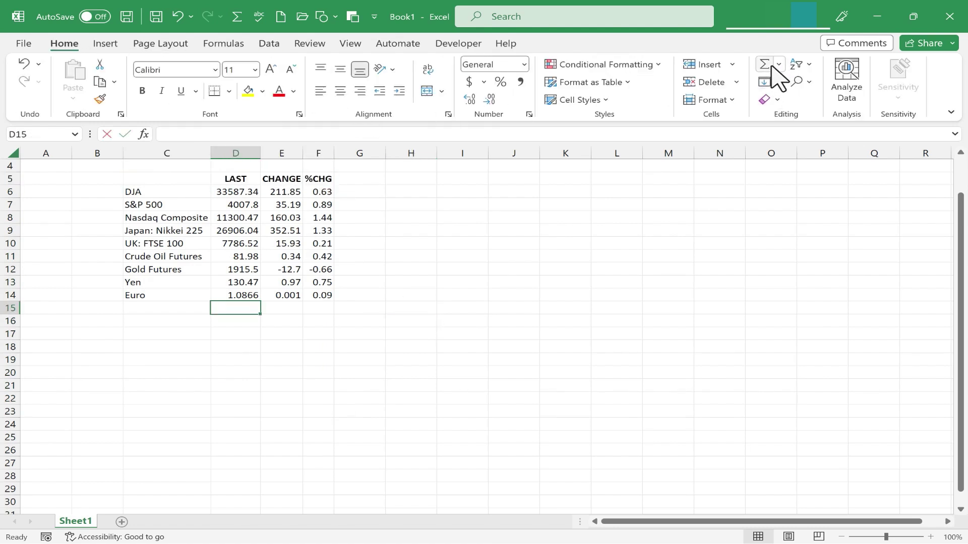
{"action": "left_click", "coordinate": [765, 64]}
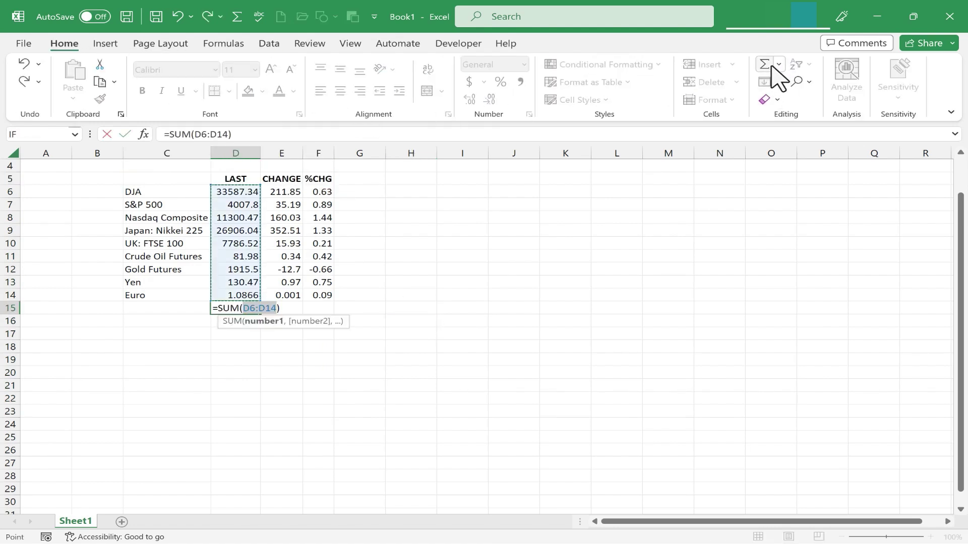
{"action": "key", "text": "Return"}
{"action": "left_click", "coordinate": [289, 309]}
{"action": "left_click", "coordinate": [779, 65]}
{"action": "left_click", "coordinate": [799, 104]}
{"action": "key", "text": "Return"}
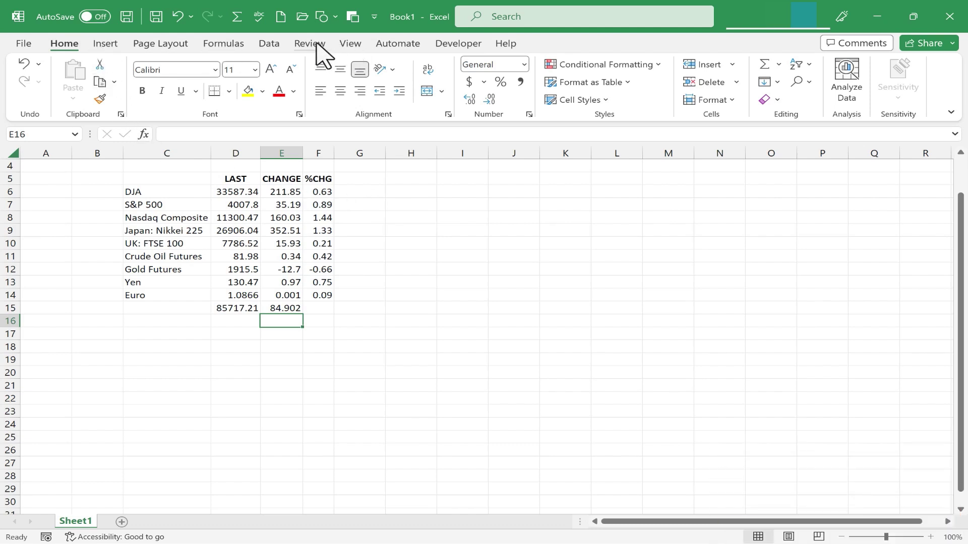
- Extract the NBA player stats screenshot from file and begin reviewing its 5 flagged items
{"action": "left_click", "coordinate": [271, 45]}
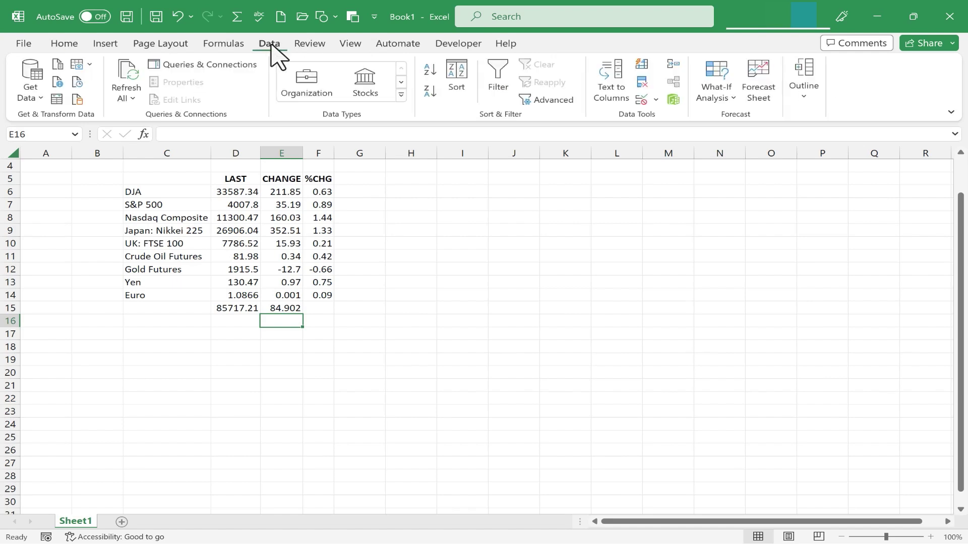
{"action": "left_click", "coordinate": [91, 65]}
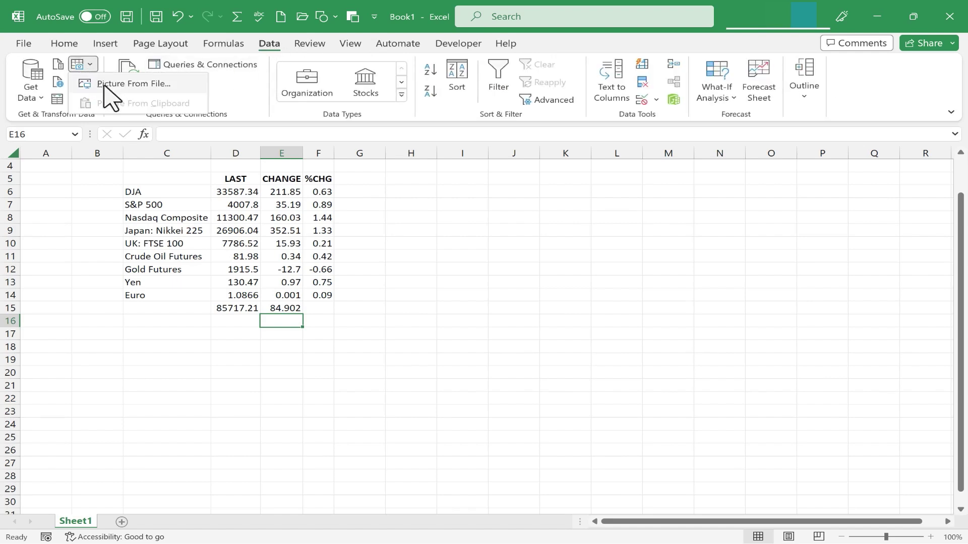
{"action": "left_click", "coordinate": [107, 83]}
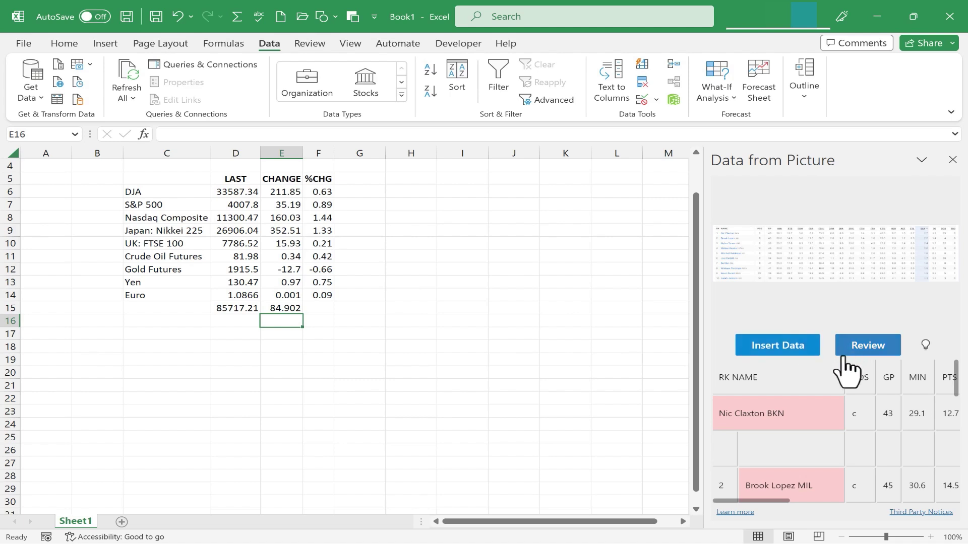
{"action": "scroll", "coordinate": [827, 432], "scroll_direction": "down", "scroll_amount": 3}
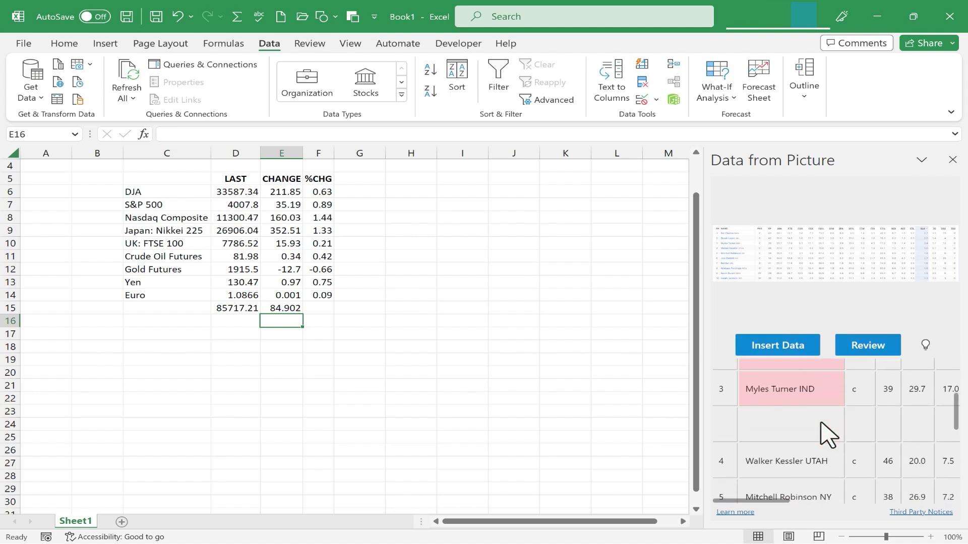
{"action": "scroll", "coordinate": [820, 428], "scroll_direction": "up", "scroll_amount": 4}
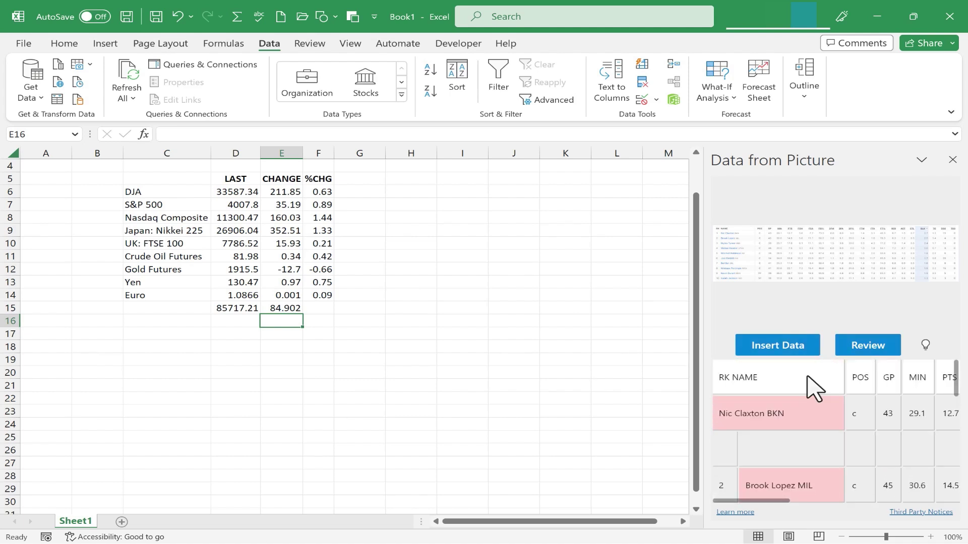
{"action": "left_click", "coordinate": [874, 353]}
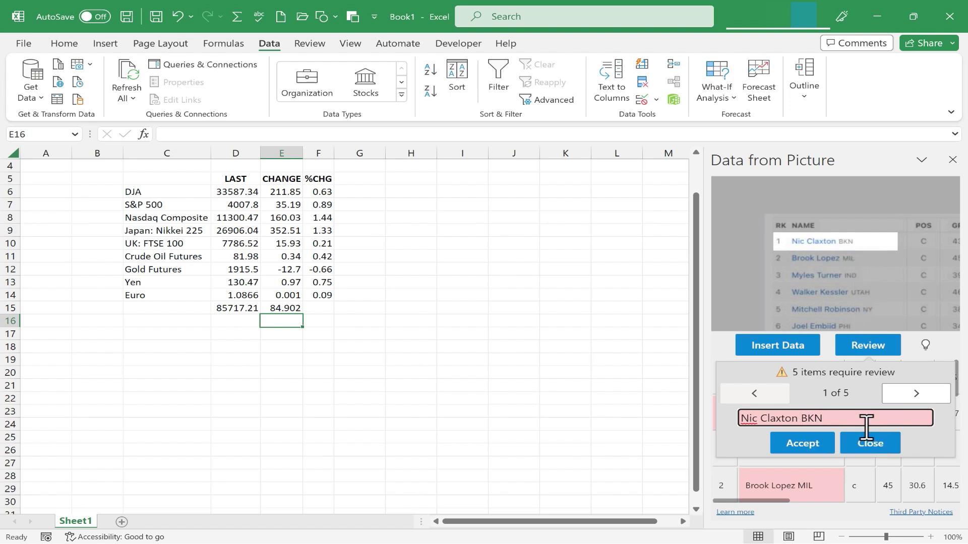
- Accept all five flagged player names and insert the NBA stats table at E16
{"action": "left_click", "coordinate": [817, 450]}
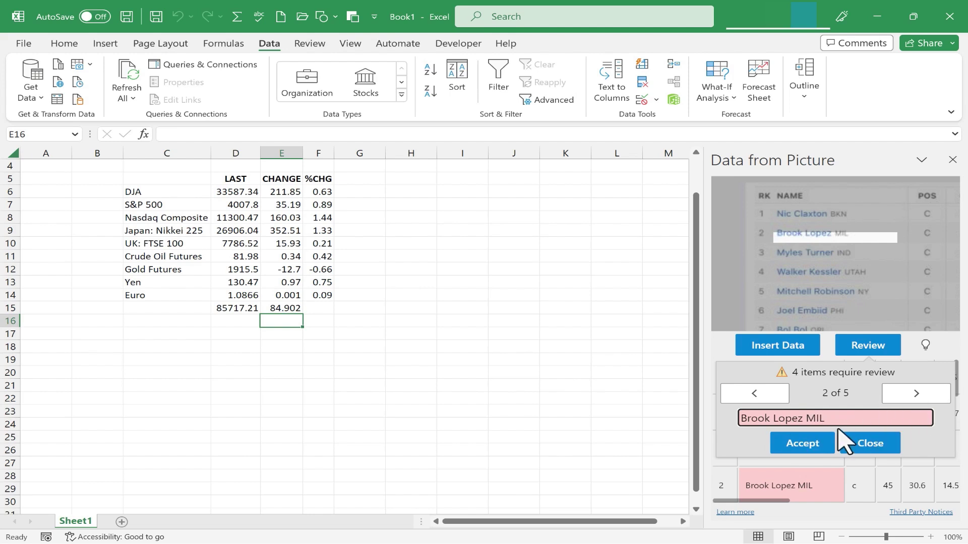
{"action": "left_click", "coordinate": [806, 443]}
{"action": "left_click", "coordinate": [808, 446]}
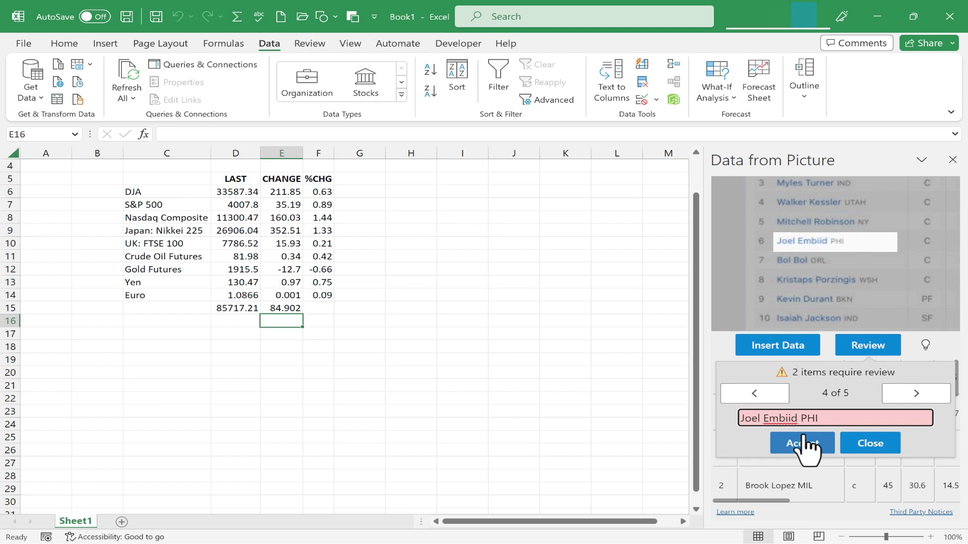
{"action": "left_click", "coordinate": [807, 446]}
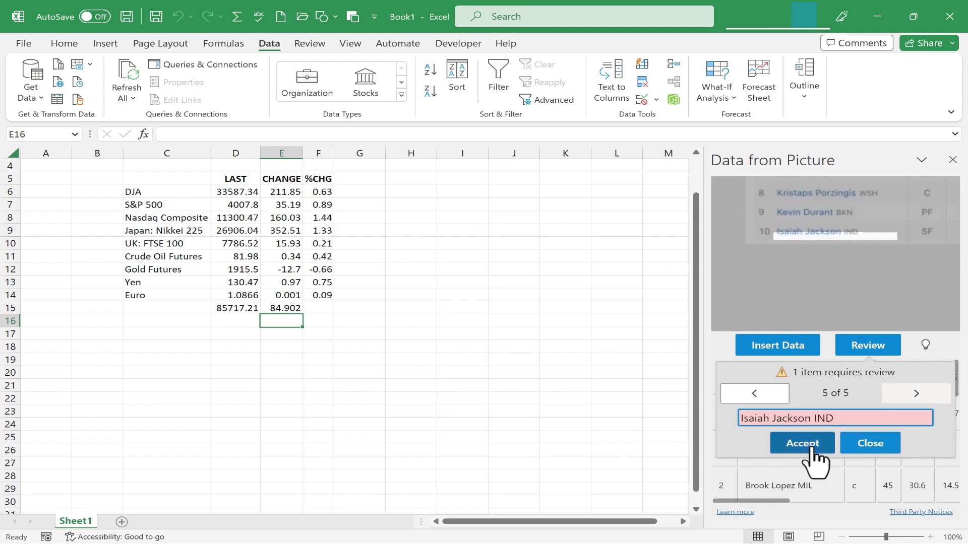
{"action": "left_click", "coordinate": [806, 446]}
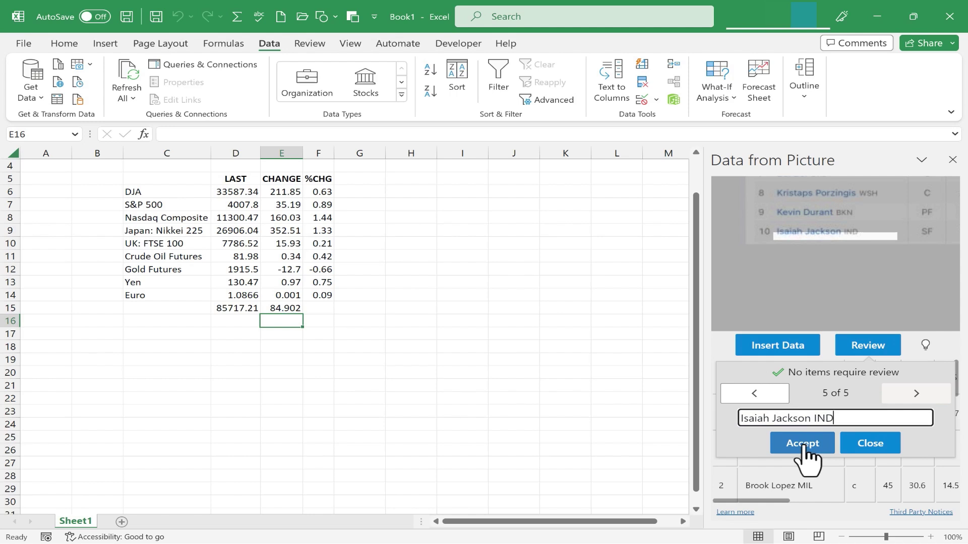
{"action": "left_click", "coordinate": [806, 446]}
{"action": "left_click", "coordinate": [766, 346]}
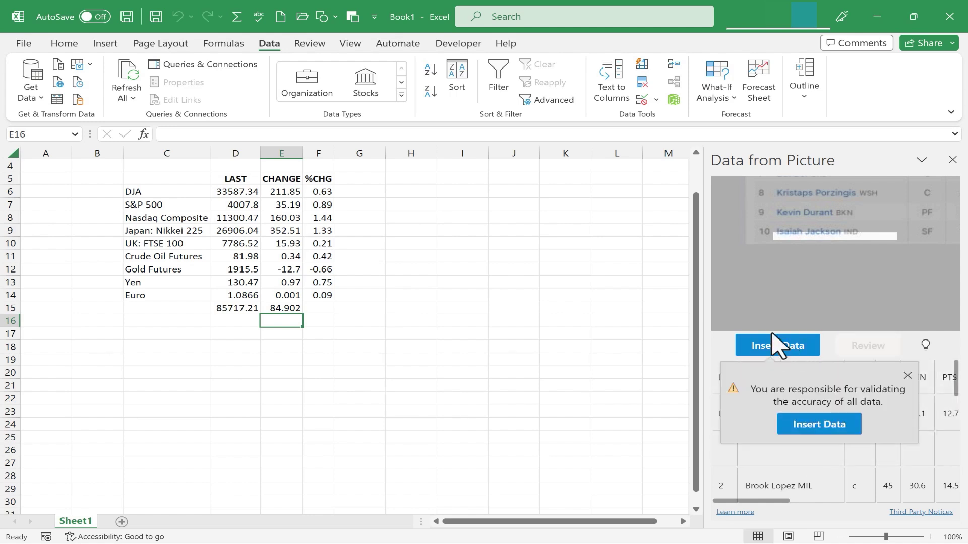
{"action": "left_click", "coordinate": [841, 425]}
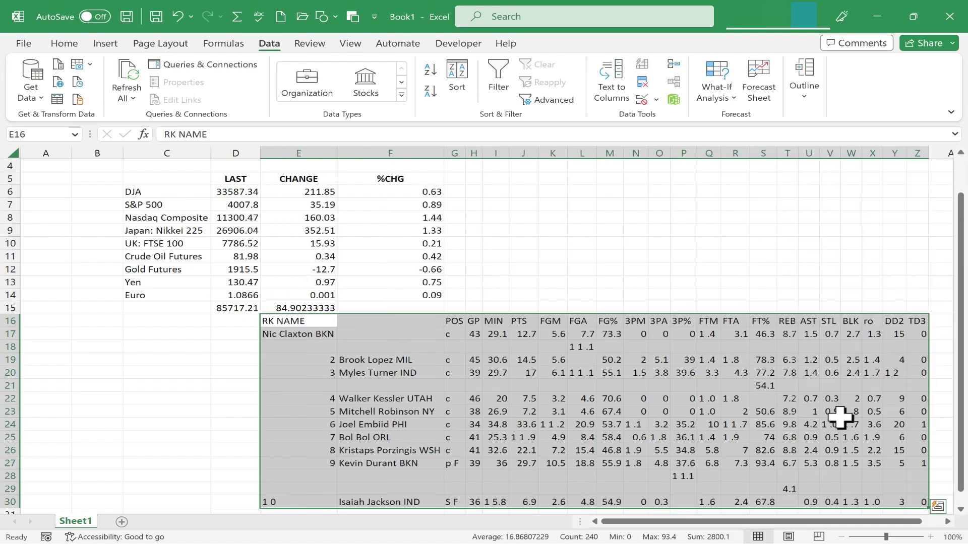
- Move the player table to start at A22 and shift Nic Claxton BKN from A23 to B23
{"action": "left_click_drag", "start_coordinate": [568, 236], "coordinate": [446, 323]}
{"action": "scroll", "coordinate": [628, 307], "scroll_direction": "down", "scroll_amount": 2}
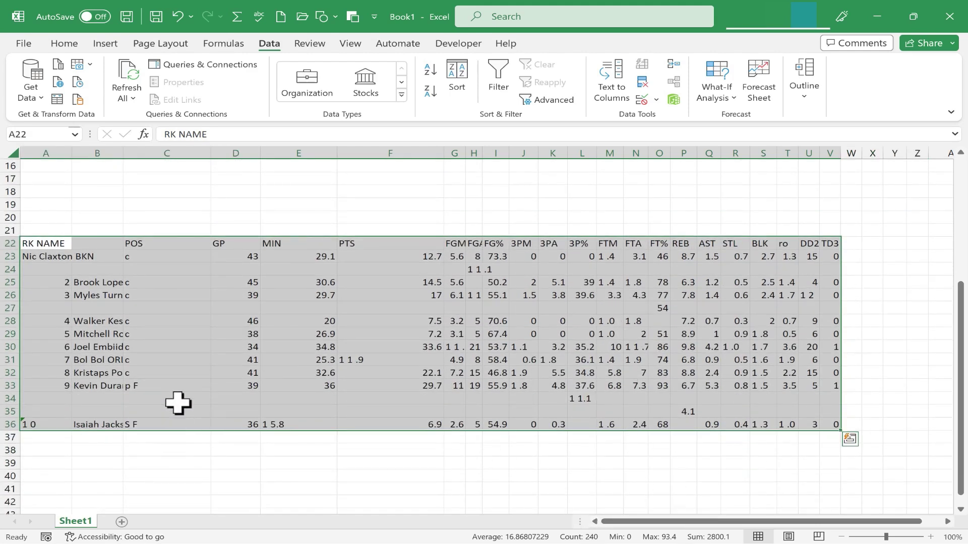
{"action": "left_click", "coordinate": [131, 296]}
{"action": "left_click", "coordinate": [45, 256]}
{"action": "left_click_drag", "start_coordinate": [47, 263], "coordinate": [99, 257]}
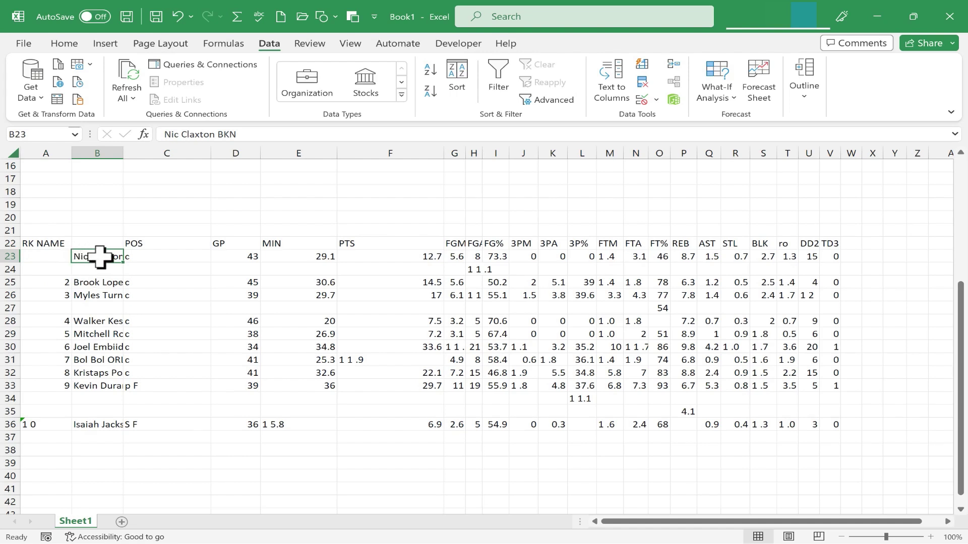
- Enter rank 1 for Nic Claxton in cell A23
{"action": "left_click", "coordinate": [60, 257]}
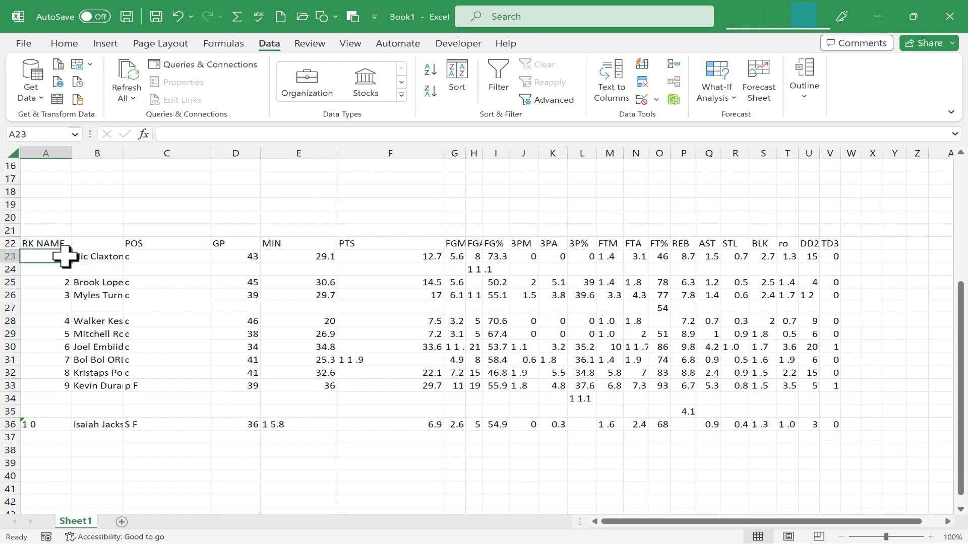
{"action": "type", "text": "1"}
{"action": "key", "text": "Return"}
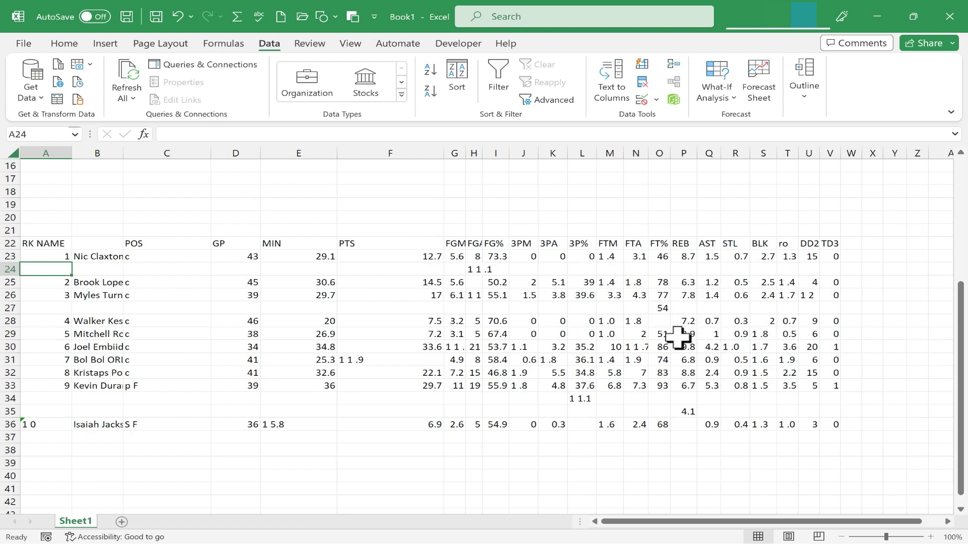
- Clear the stray values in H24 and O27, then select rows 34–35
{"action": "left_click_drag", "start_coordinate": [472, 269], "coordinate": [499, 271]}
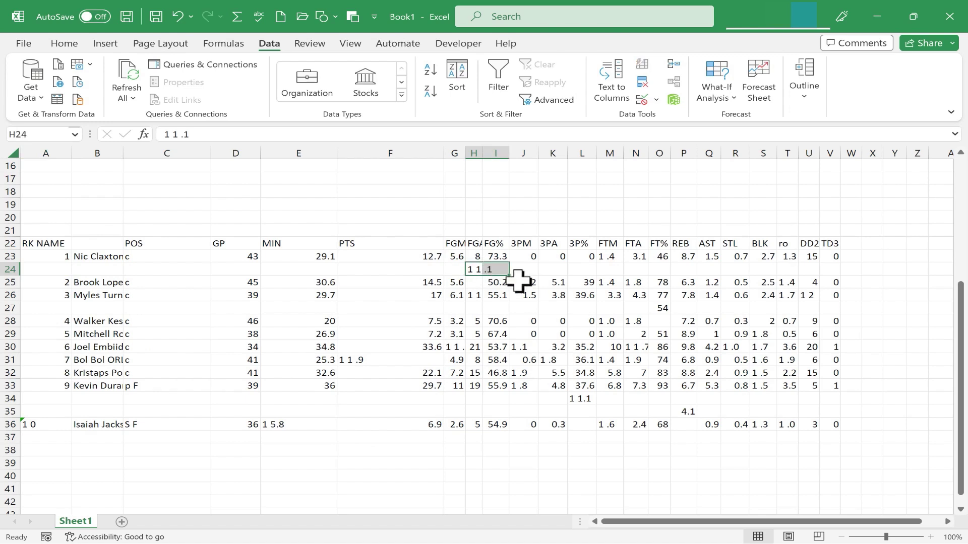
{"action": "key", "text": "BackSpace"}
{"action": "left_click", "coordinate": [600, 320]}
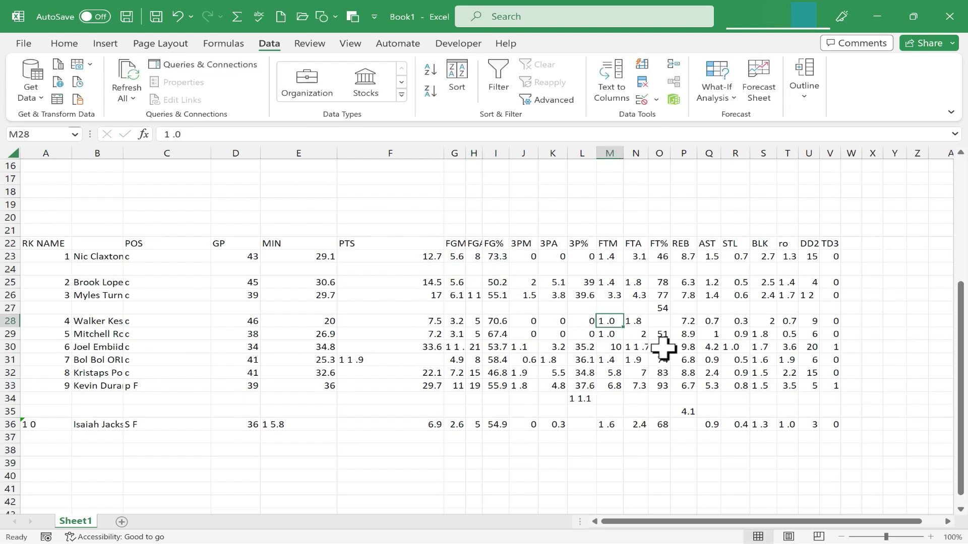
{"action": "left_click", "coordinate": [670, 310], "text": "ctrl"}
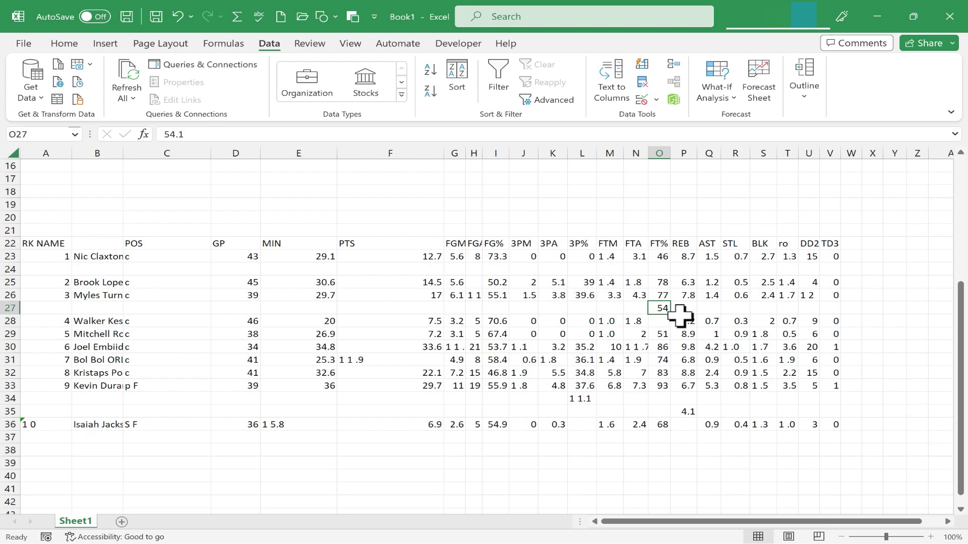
{"action": "key", "text": "Delete"}
{"action": "left_click", "coordinate": [690, 412]}
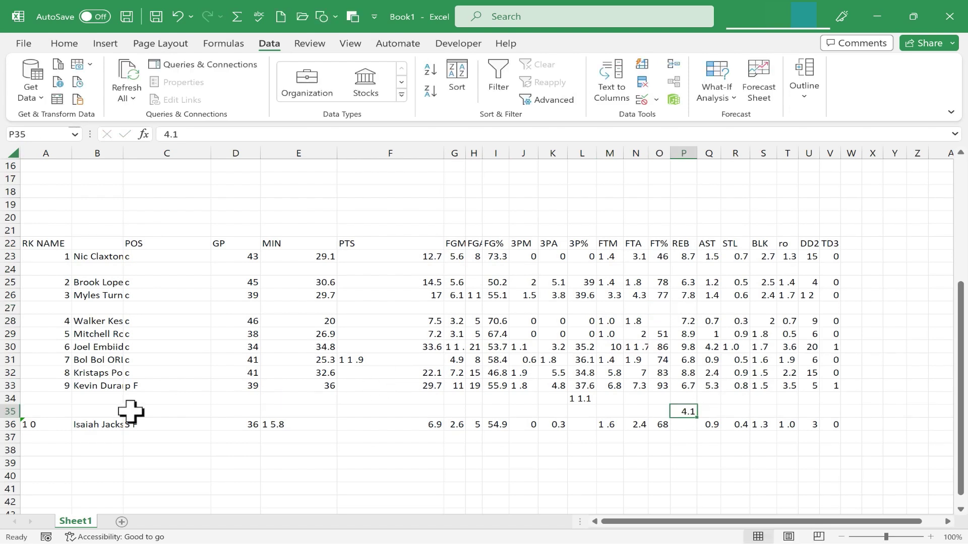
{"action": "left_click", "coordinate": [6, 398]}
{"action": "left_click_drag", "start_coordinate": [6, 398], "coordinate": [13, 411]}
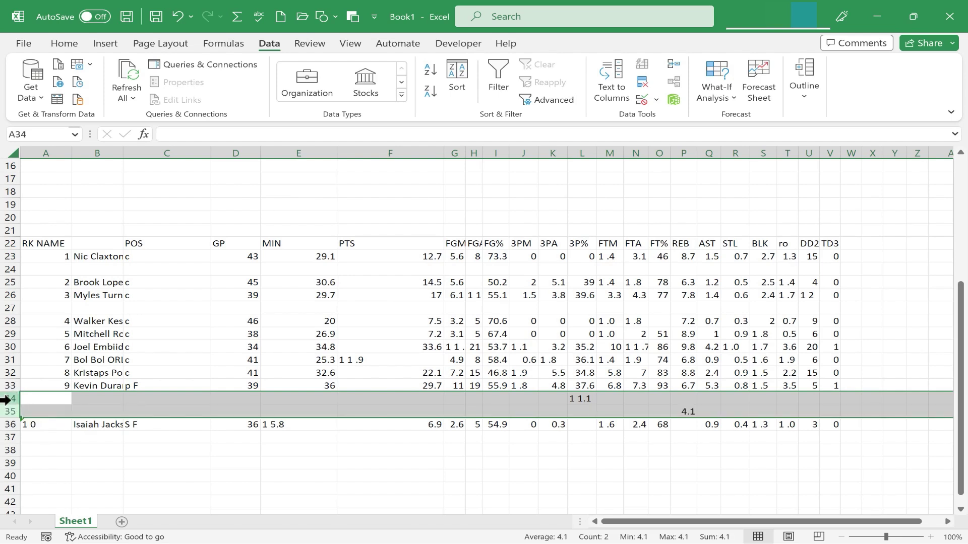
- Delete the blank rows 34–35, 27 and 24 from the player table
{"action": "right_click", "coordinate": [6, 400]}
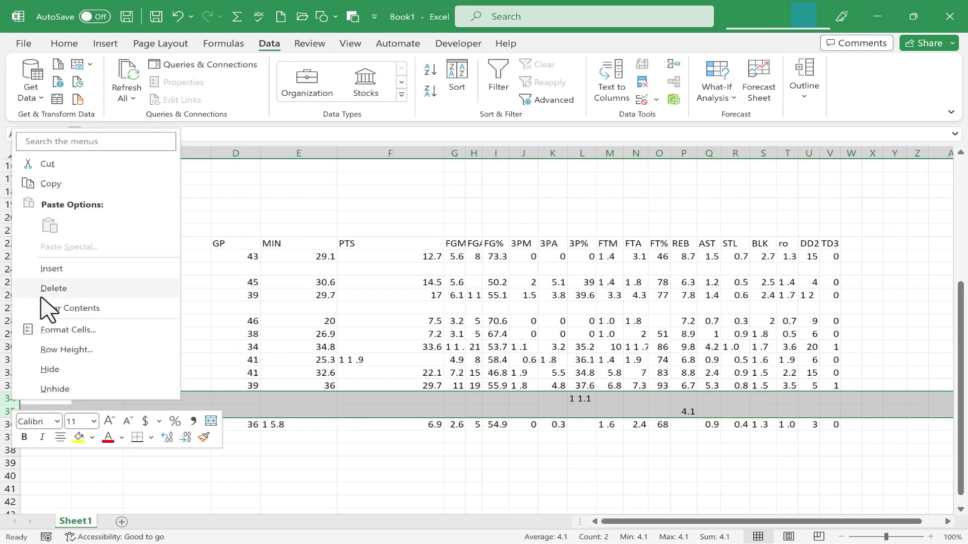
{"action": "left_click", "coordinate": [50, 288]}
{"action": "left_click", "coordinate": [166, 476]}
{"action": "left_click", "coordinate": [8, 308]}
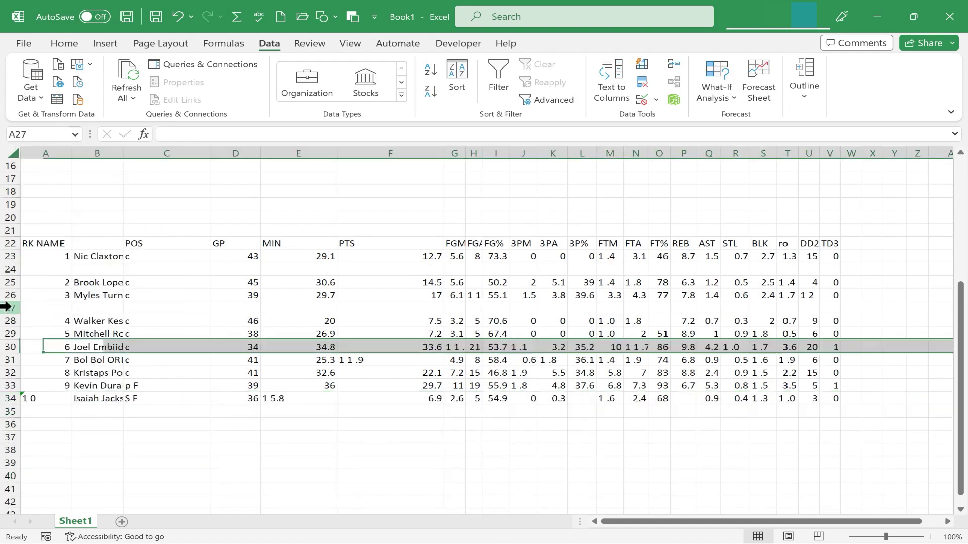
{"action": "right_click", "coordinate": [33, 307]}
{"action": "left_click", "coordinate": [54, 195]}
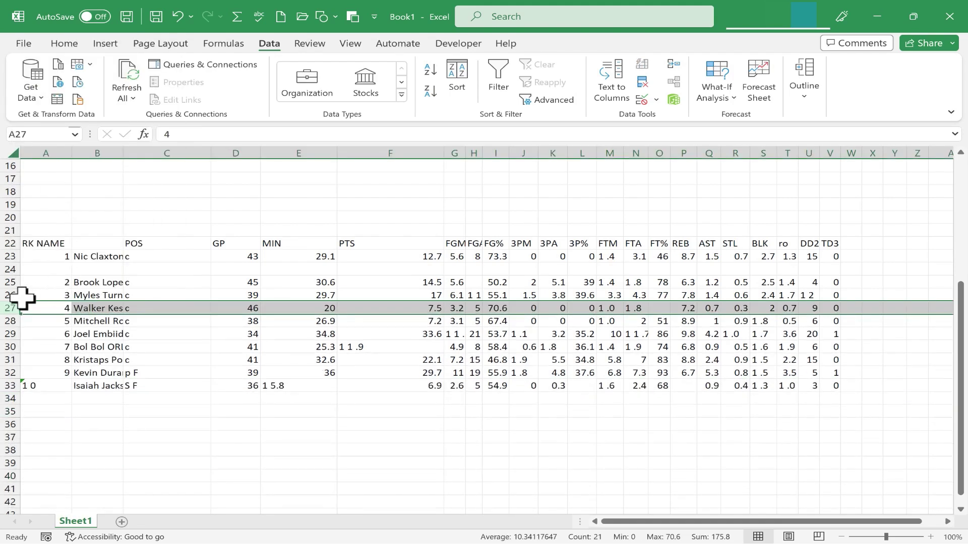
{"action": "right_click", "coordinate": [8, 271]}
{"action": "left_click", "coordinate": [69, 428]}
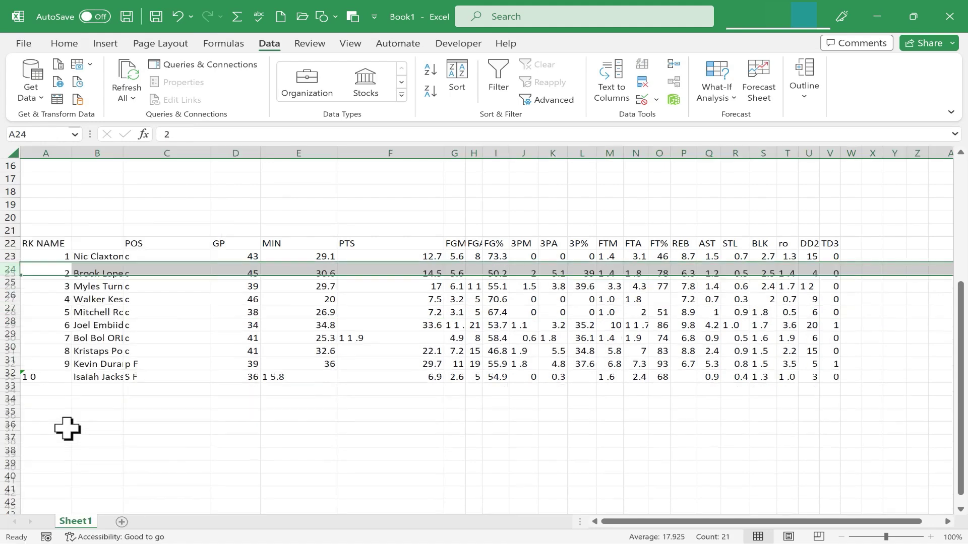
{"action": "left_click", "coordinate": [348, 425]}
- Select the market table C5:F15 and then the player table to check both
{"action": "scroll", "coordinate": [733, 388], "scroll_direction": "down", "scroll_amount": 2}
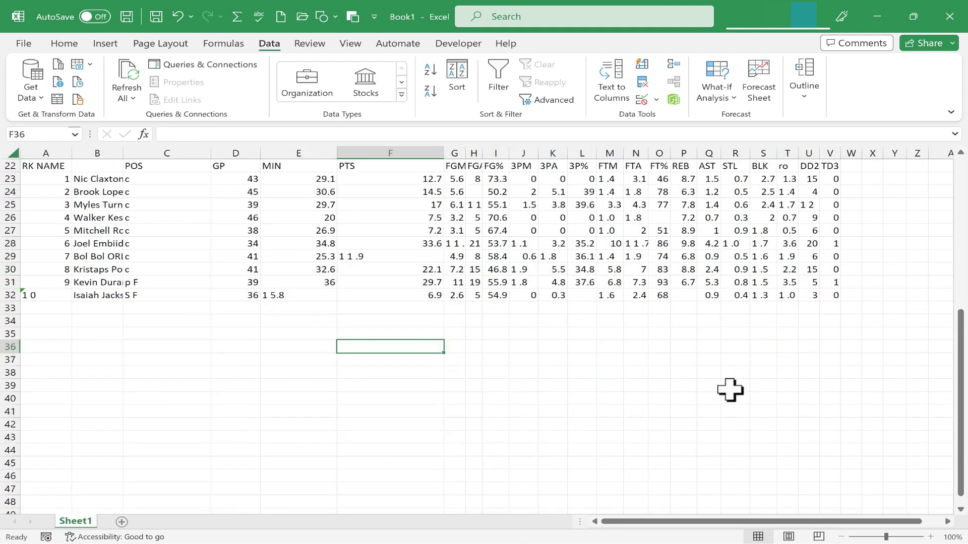
{"action": "scroll", "coordinate": [730, 389], "scroll_direction": "up", "scroll_amount": 6}
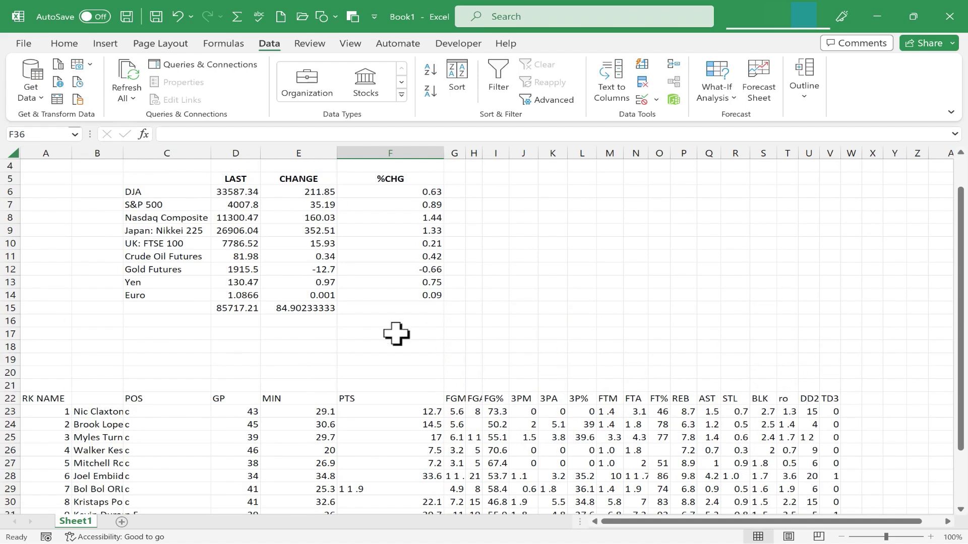
{"action": "left_click_drag", "start_coordinate": [175, 184], "coordinate": [432, 305]}
{"action": "left_click", "coordinate": [353, 386]}
{"action": "left_click_drag", "start_coordinate": [115, 399], "coordinate": [836, 542]}
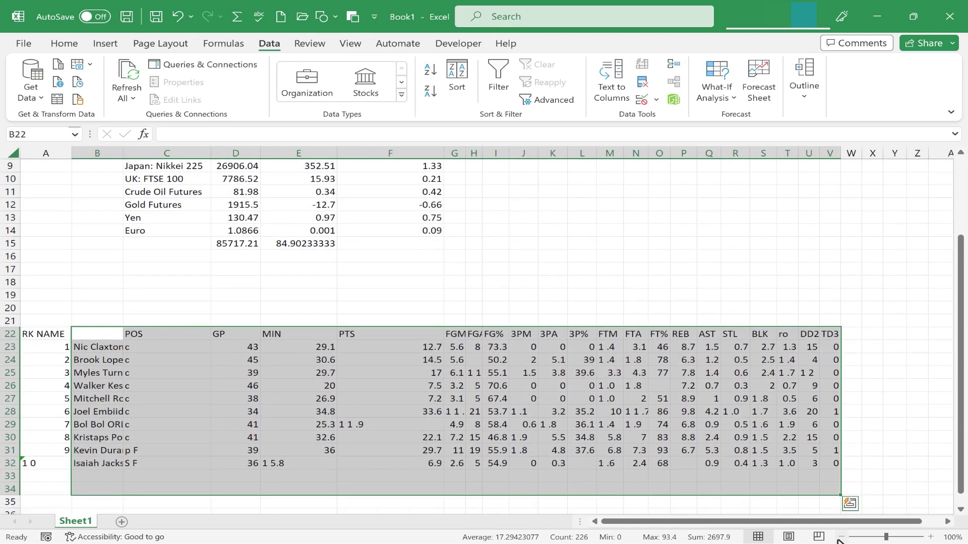
{"action": "left_click", "coordinate": [686, 254]}
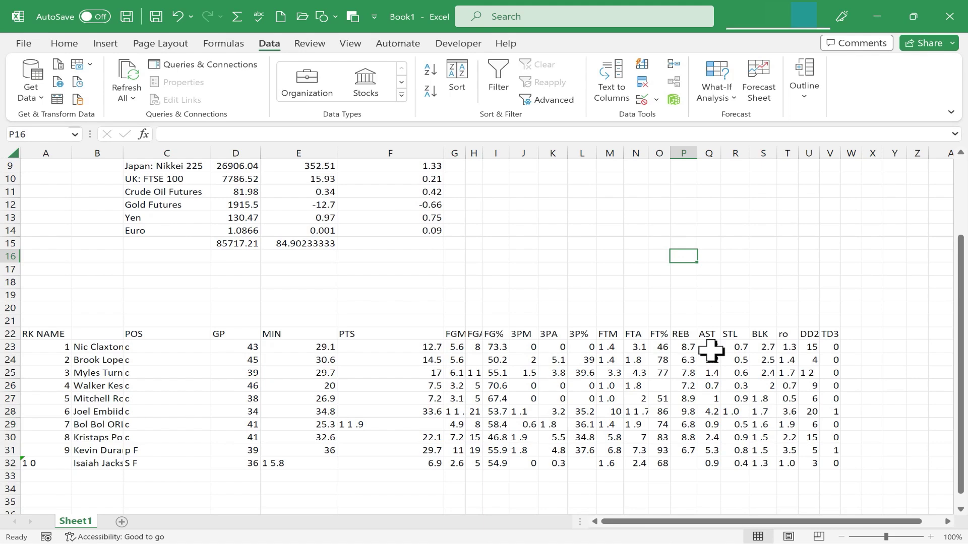